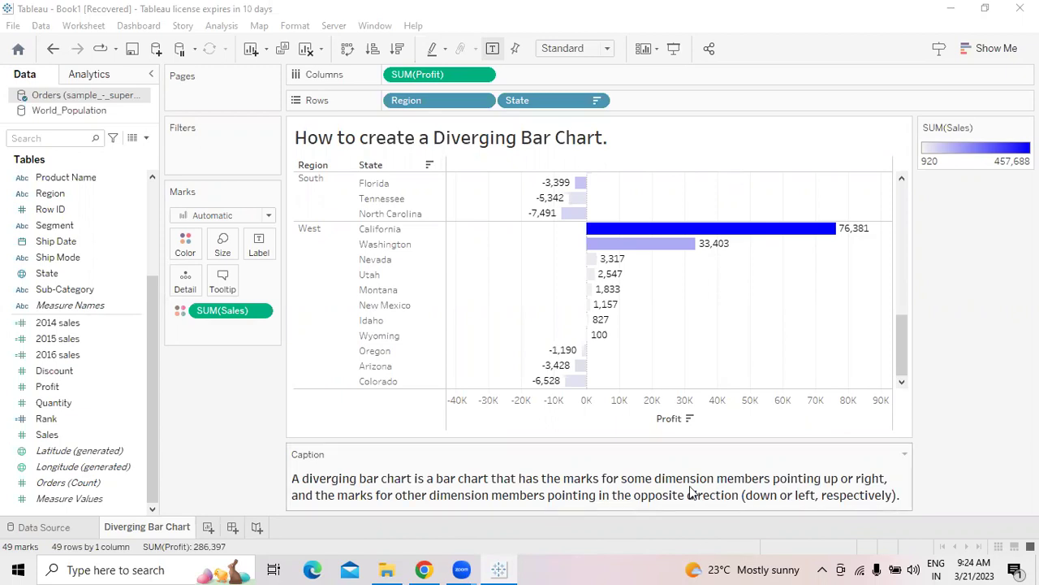
Apply and confirm the caption text, then scroll the chart back to the top.
{"action": "left_click", "coordinate": [633, 490]}
{"action": "double_click", "coordinate": [633, 491]}
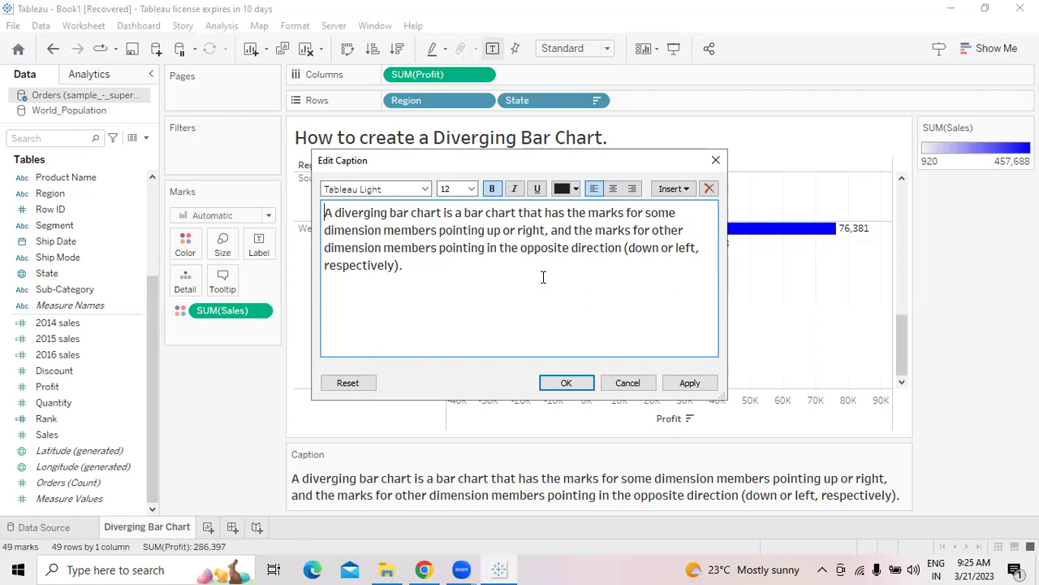
{"action": "left_click", "coordinate": [687, 385]}
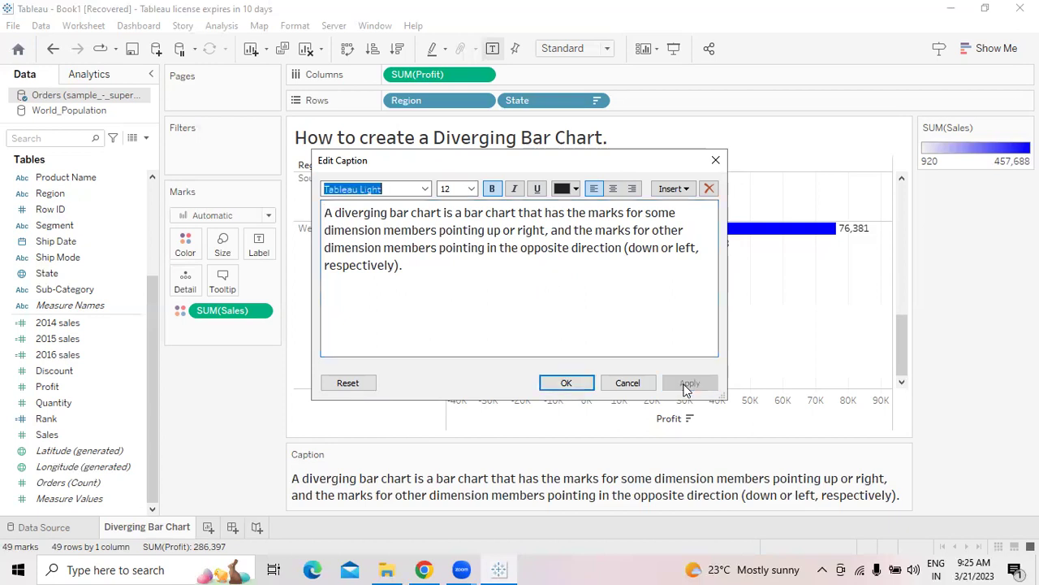
{"action": "left_click", "coordinate": [578, 385]}
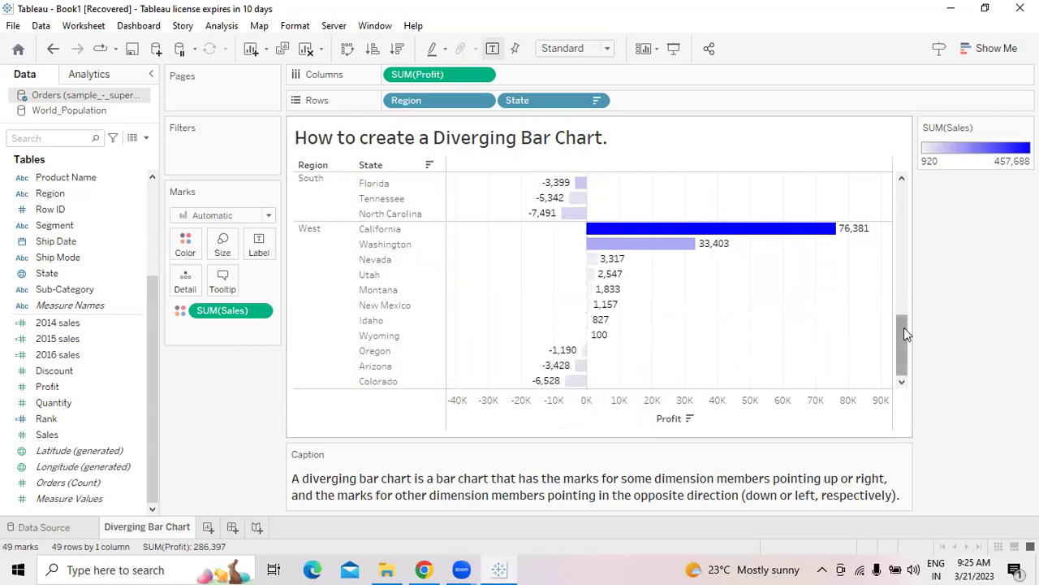
{"action": "left_click_drag", "start_coordinate": [904, 327], "coordinate": [900, 188]}
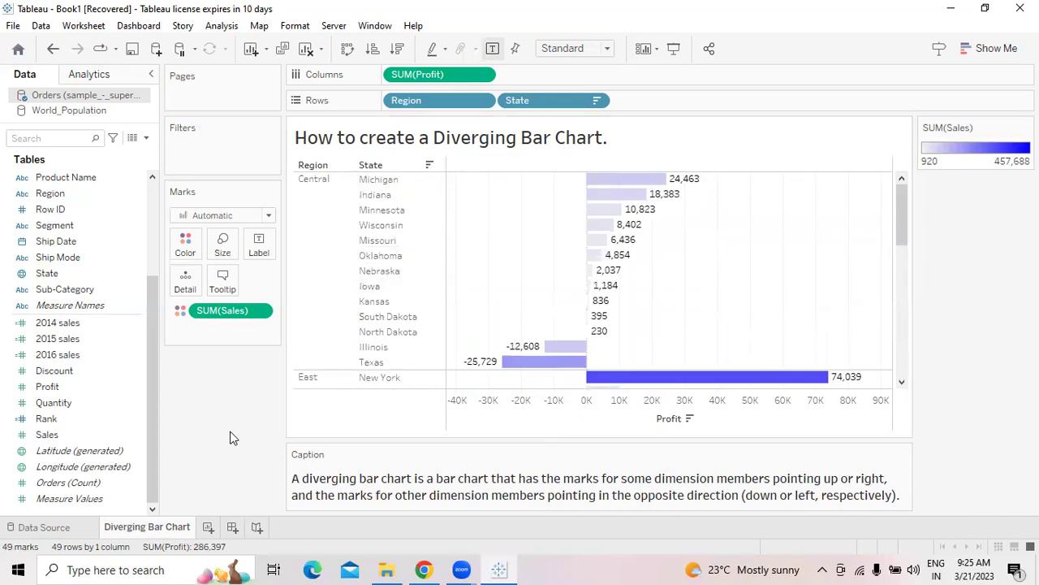
Clear the sheet and plot Profit on Columns against Region and State on Rows.
{"action": "left_click", "coordinate": [305, 48]}
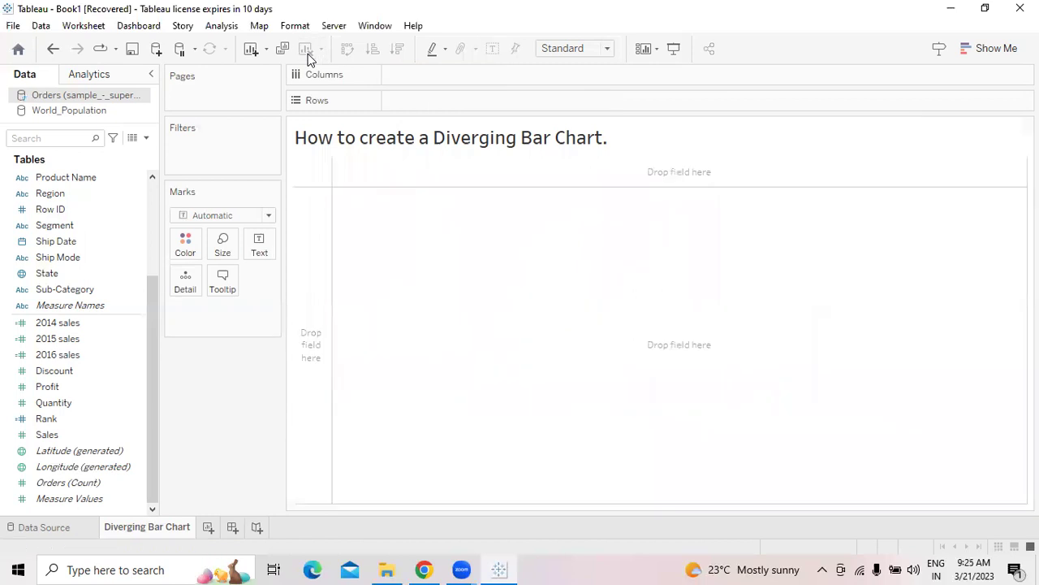
{"action": "left_click", "coordinate": [94, 387]}
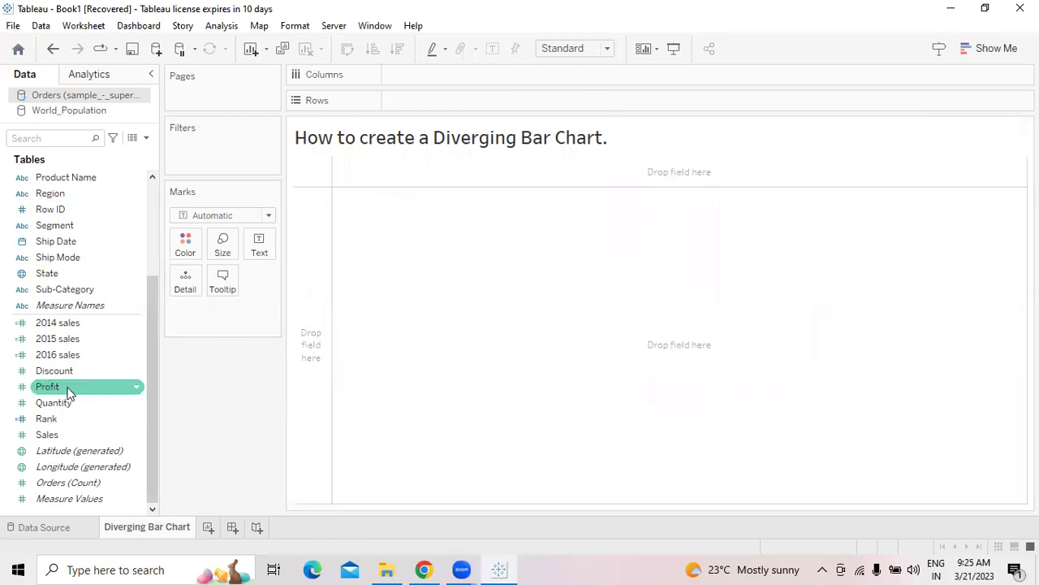
{"action": "left_click_drag", "start_coordinate": [68, 393], "coordinate": [428, 77]}
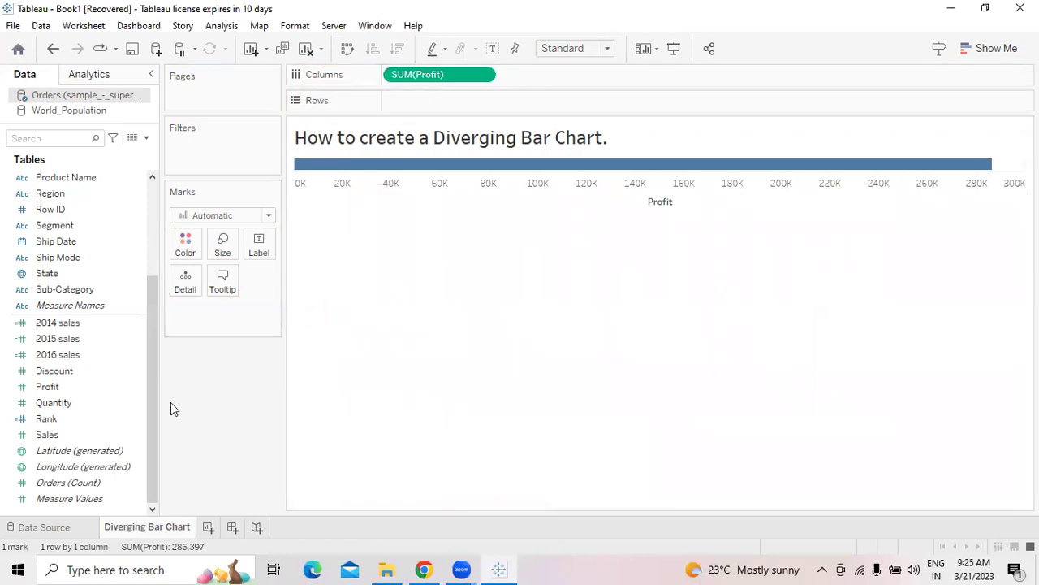
{"action": "left_click_drag", "start_coordinate": [154, 325], "coordinate": [158, 215]}
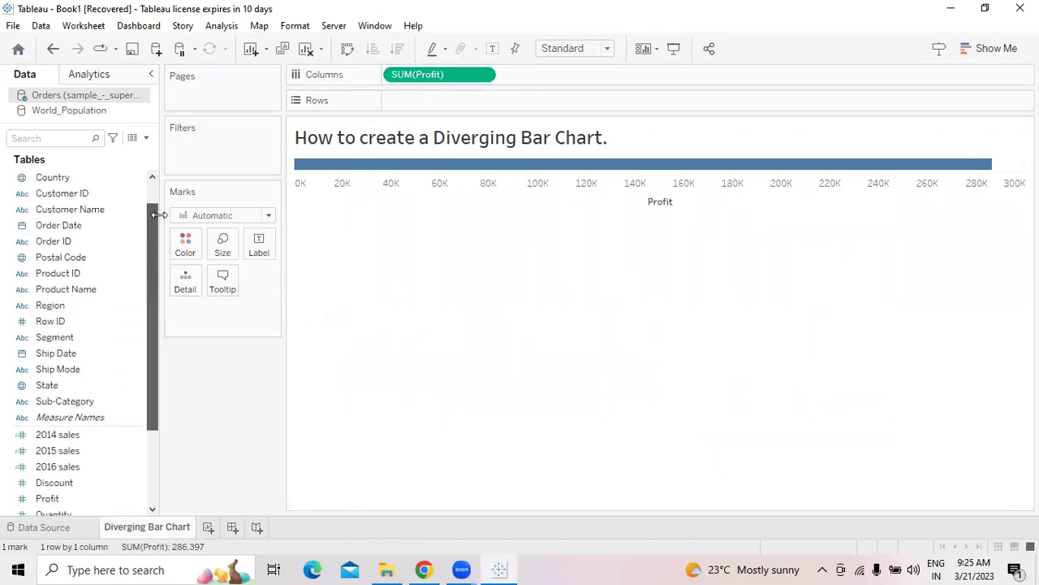
{"action": "mouse_move", "coordinate": [65, 305]}
{"action": "left_mouse_down"}
{"action": "mouse_move", "coordinate": [308, 133]}
{"action": "mouse_move", "coordinate": [418, 104]}
{"action": "left_mouse_up"}
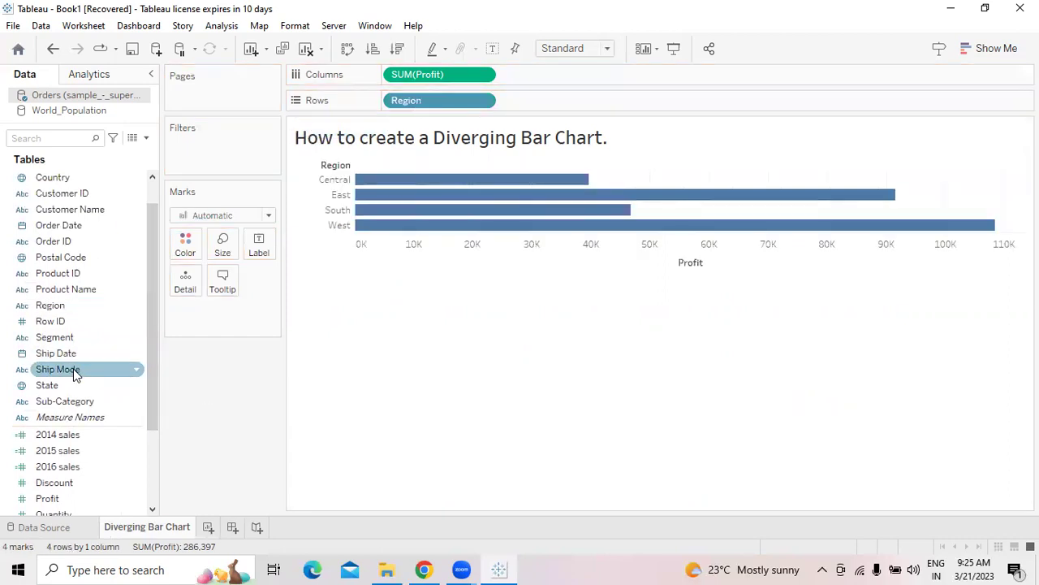
{"action": "left_click_drag", "start_coordinate": [47, 385], "coordinate": [551, 100]}
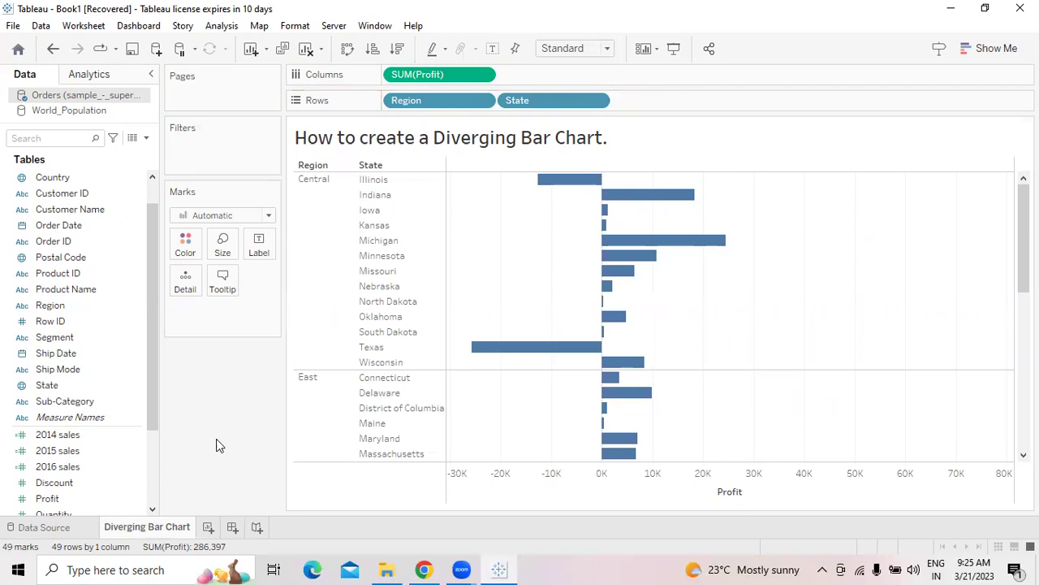
{"action": "left_click_drag", "start_coordinate": [151, 421], "coordinate": [148, 486]}
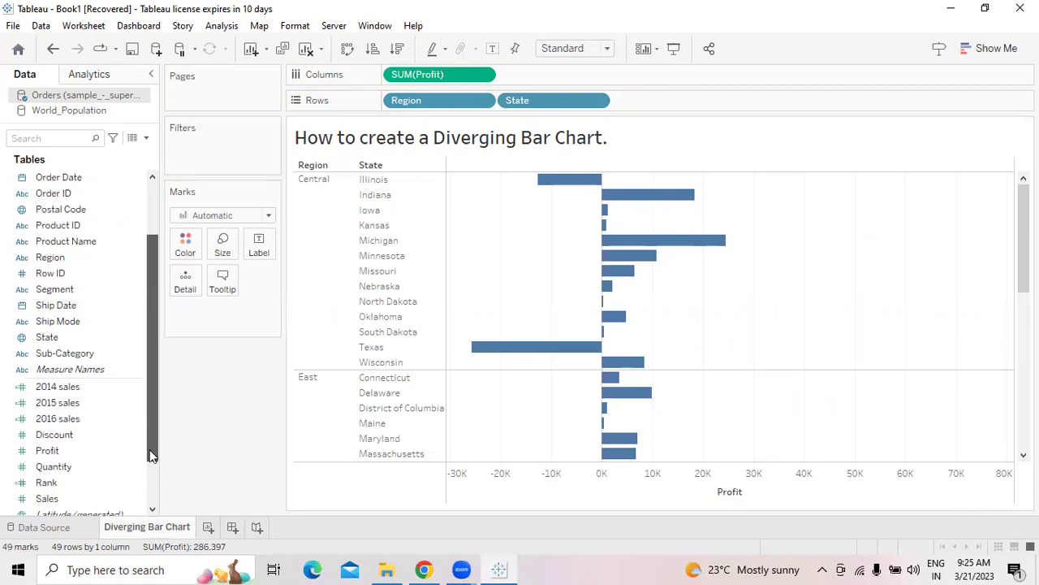
Colour the Profit bars by total Sales.
{"action": "left_click", "coordinate": [61, 455]}
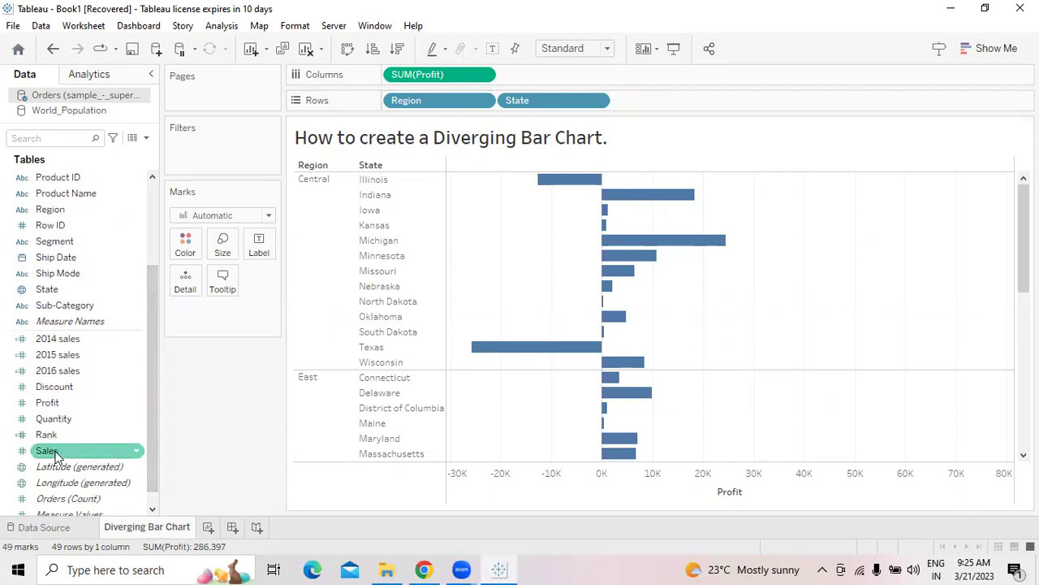
{"action": "left_click_drag", "start_coordinate": [47, 457], "coordinate": [185, 250]}
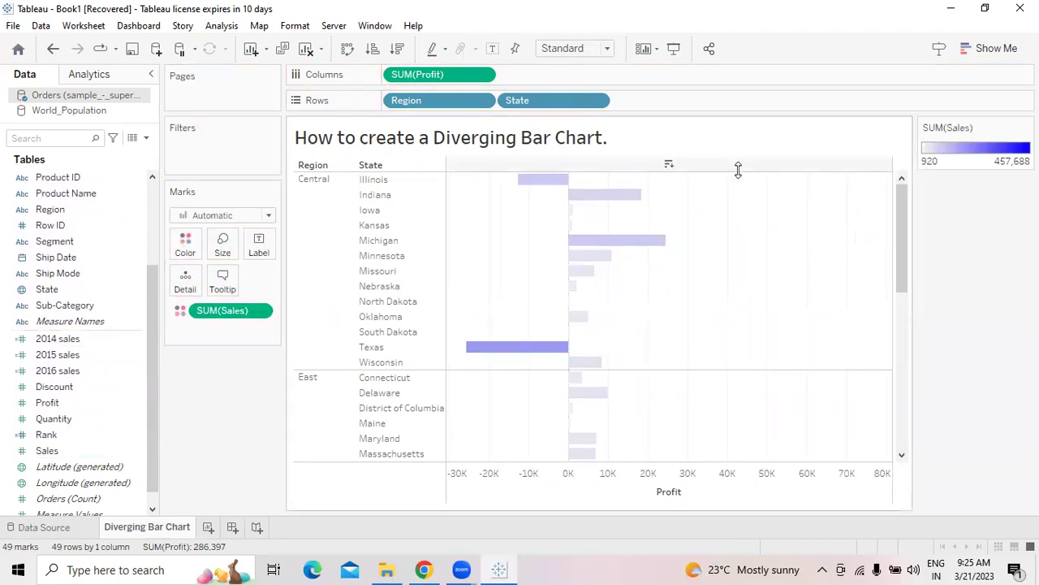
{"action": "left_click_drag", "start_coordinate": [902, 253], "coordinate": [910, 427]}
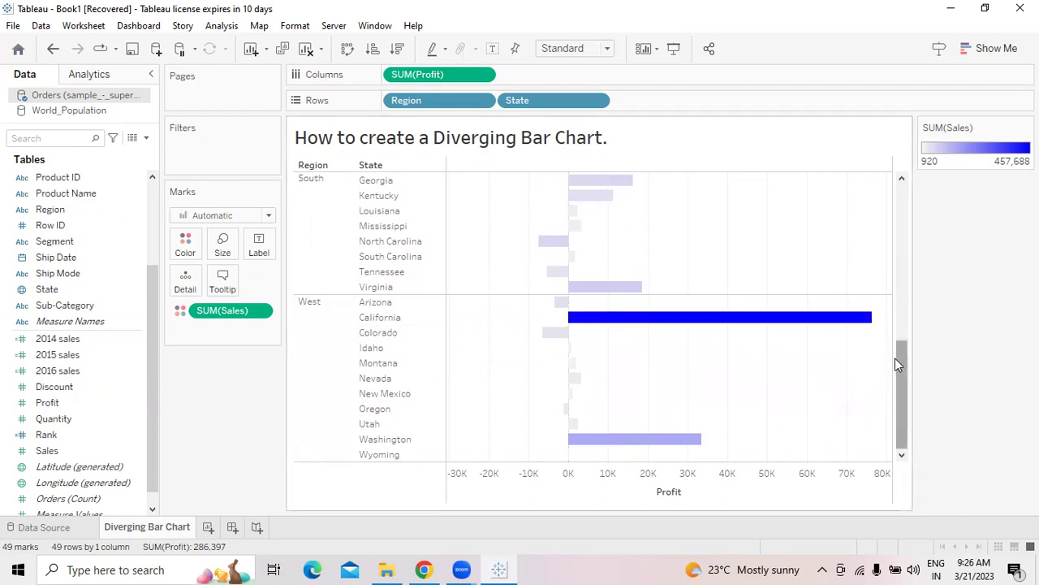
{"action": "left_click_drag", "start_coordinate": [904, 367], "coordinate": [901, 207]}
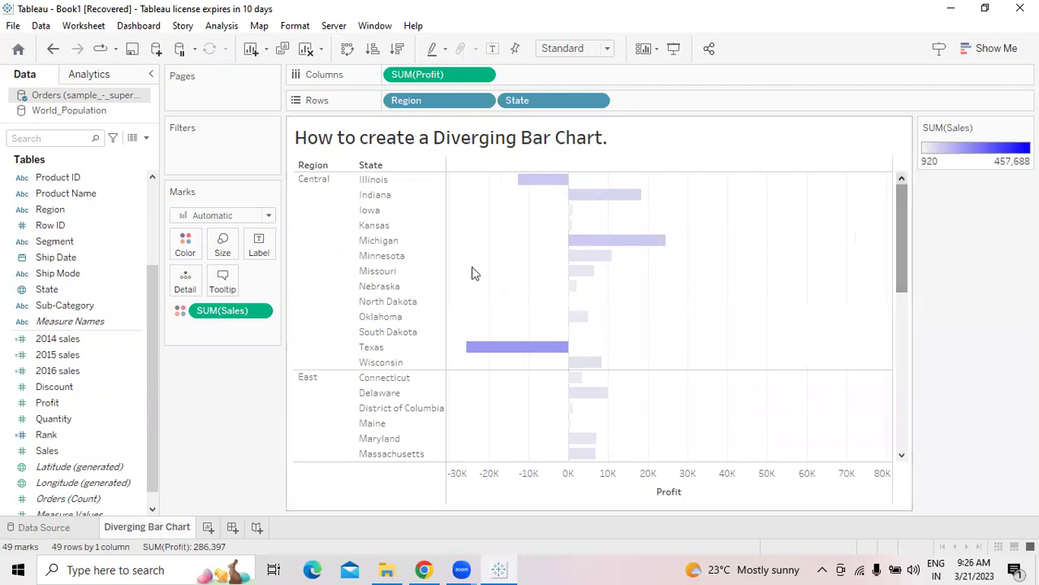
Turn on mark labels so each bar shows its profit value.
{"action": "left_click", "coordinate": [261, 250]}
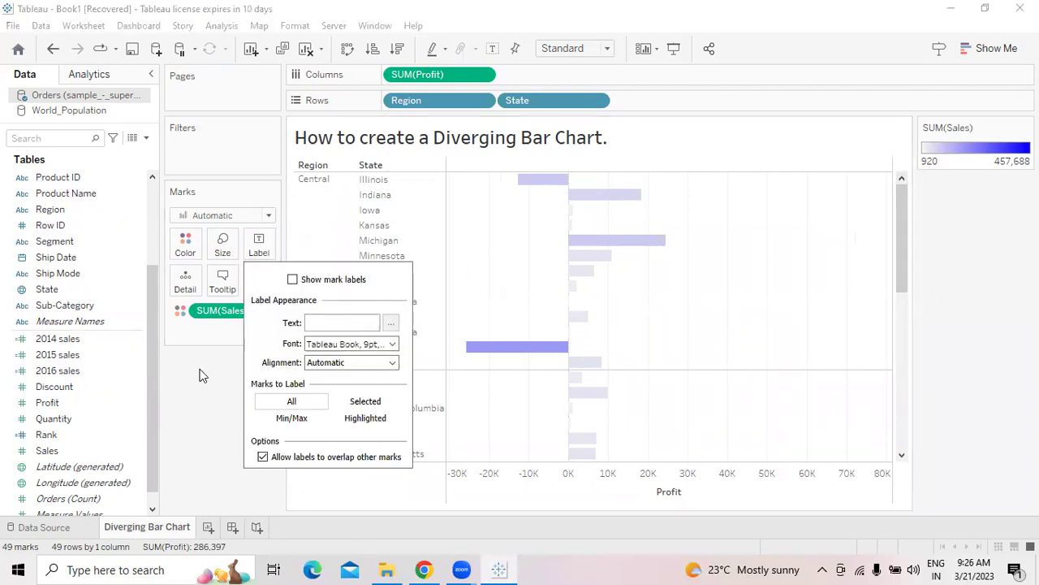
{"action": "left_click", "coordinate": [293, 280]}
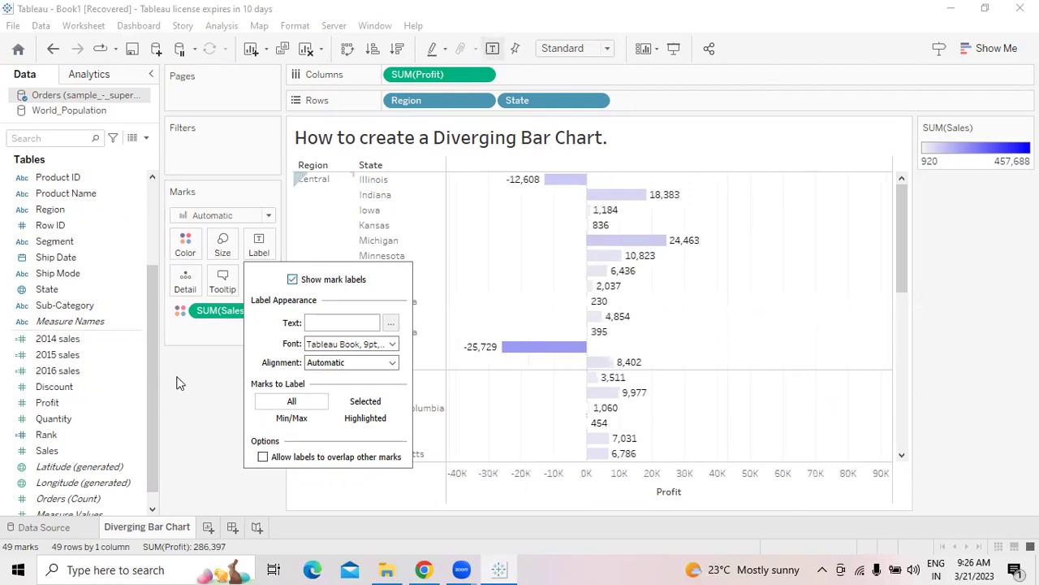
{"action": "left_click", "coordinate": [201, 417]}
{"action": "mouse_move", "coordinate": [616, 194]}
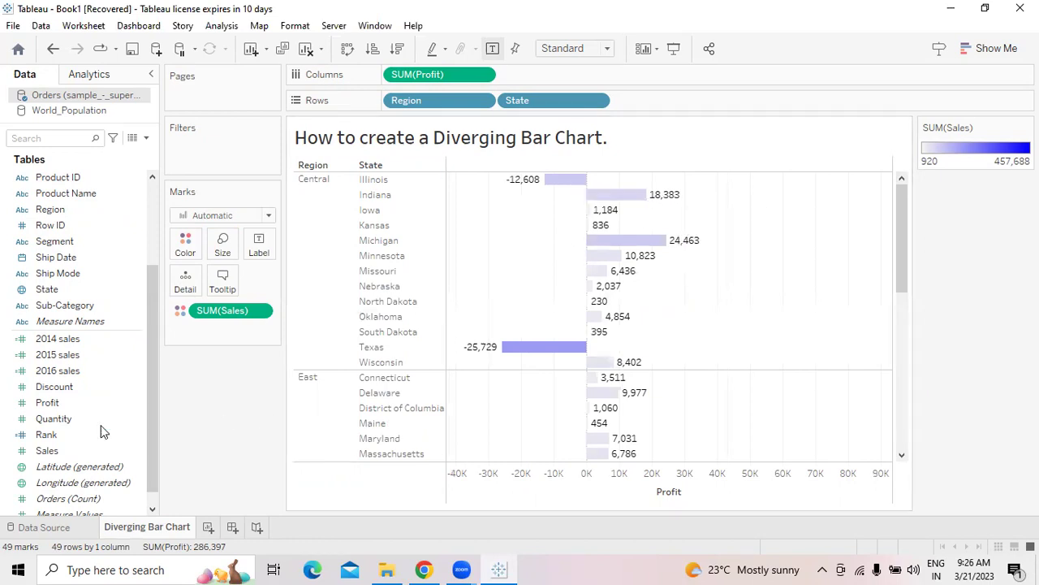
{"action": "right_click", "coordinate": [136, 402]}
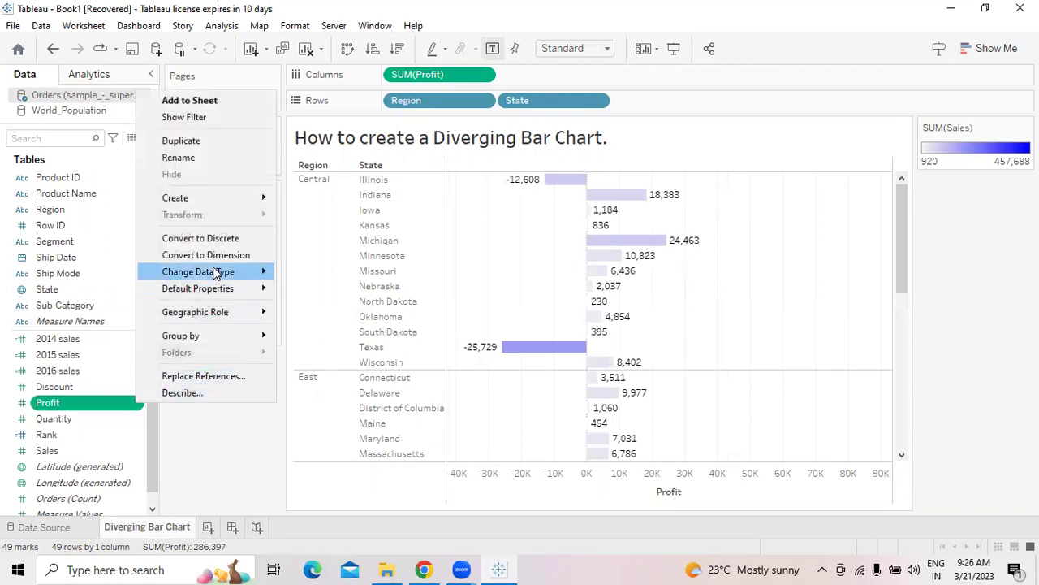
{"action": "mouse_move", "coordinate": [197, 288]}
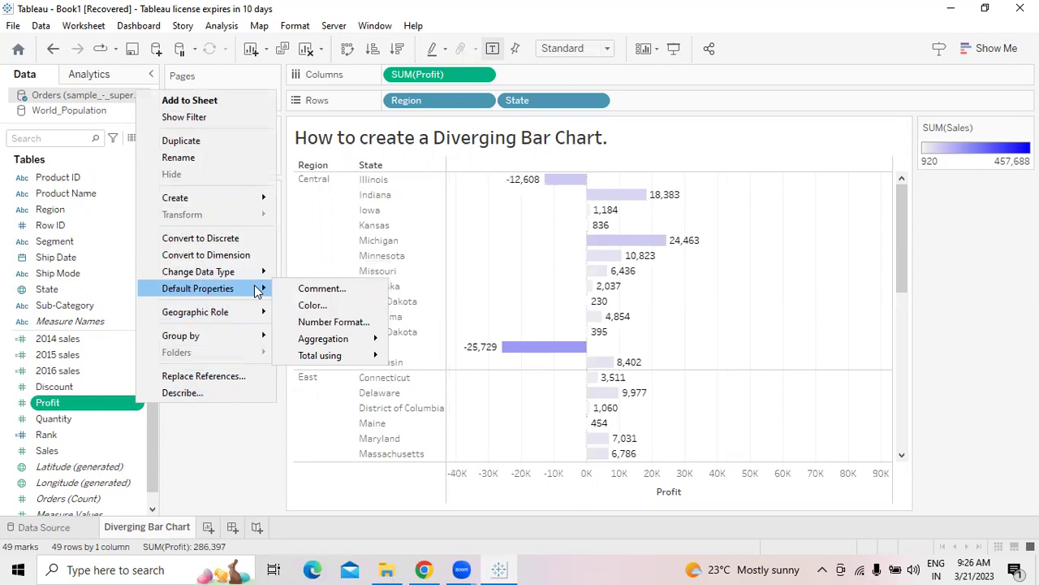
{"action": "left_click", "coordinate": [336, 324]}
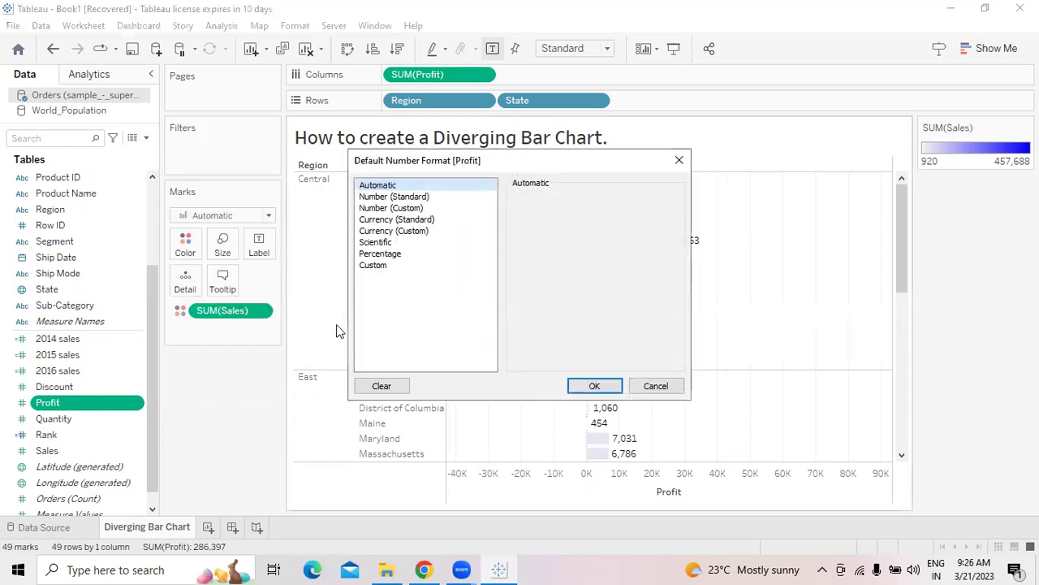
{"action": "left_click", "coordinate": [398, 232]}
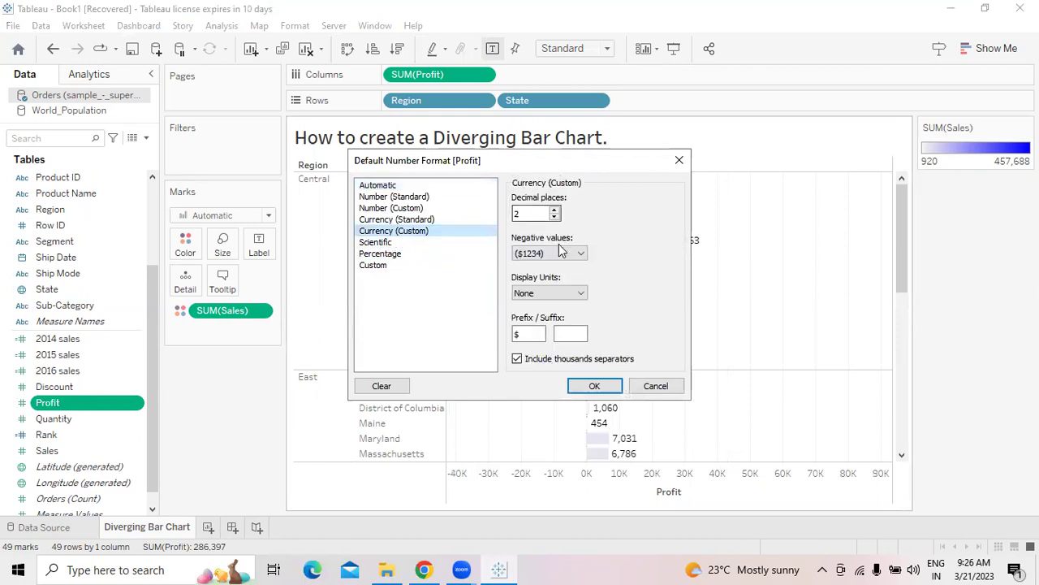
{"action": "left_click", "coordinate": [579, 292]}
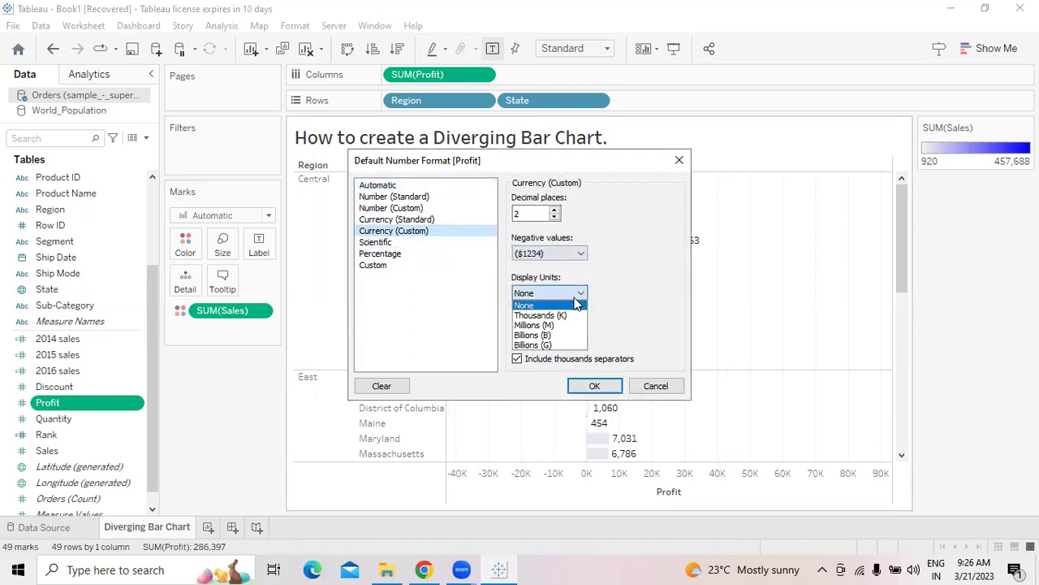
{"action": "left_click", "coordinate": [559, 316]}
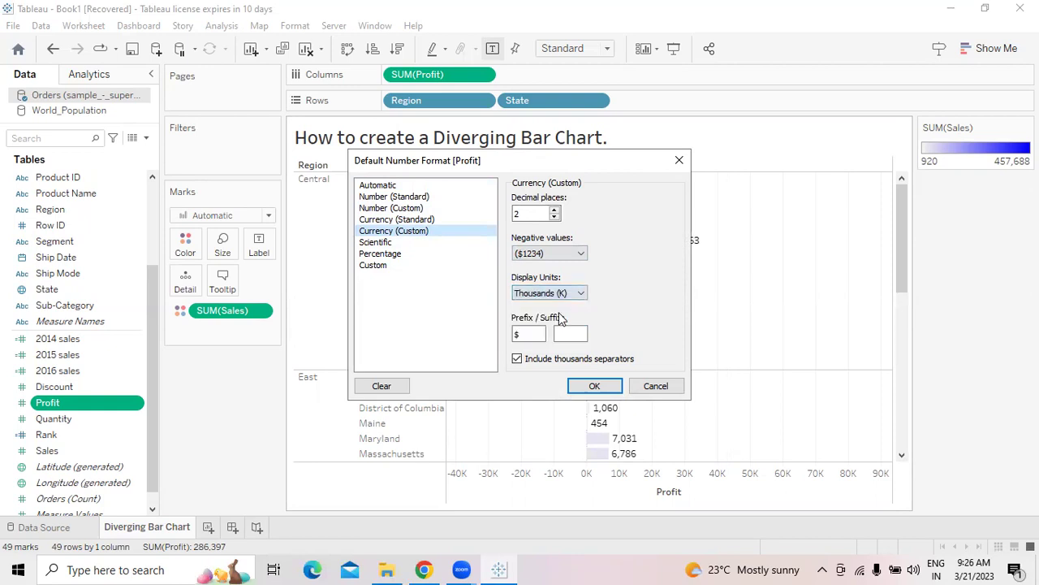
{"action": "left_click", "coordinate": [591, 388]}
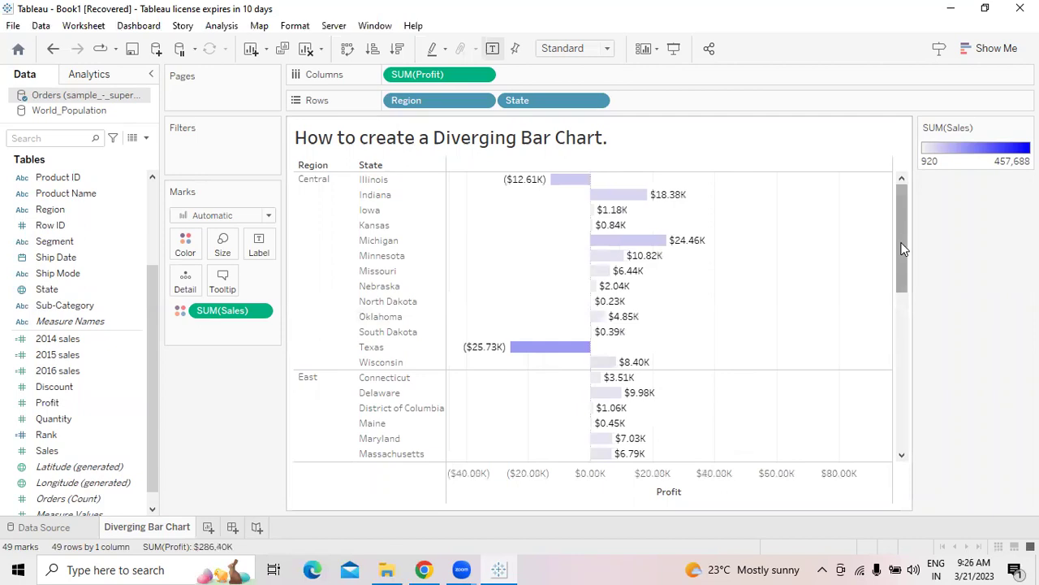
{"action": "mouse_move", "coordinate": [900, 222]}
{"action": "left_mouse_down"}
{"action": "mouse_move", "coordinate": [908, 314]}
{"action": "mouse_move", "coordinate": [907, 229]}
{"action": "left_mouse_up"}
Set the default number format of Sales to Currency (Standard).
{"action": "right_click", "coordinate": [134, 452]}
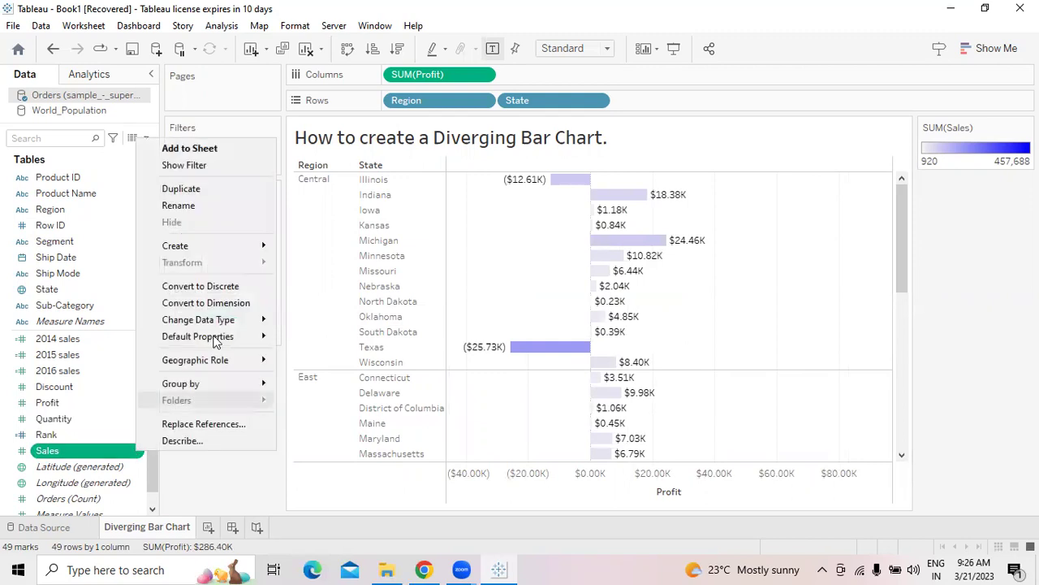
{"action": "mouse_move", "coordinate": [198, 336]}
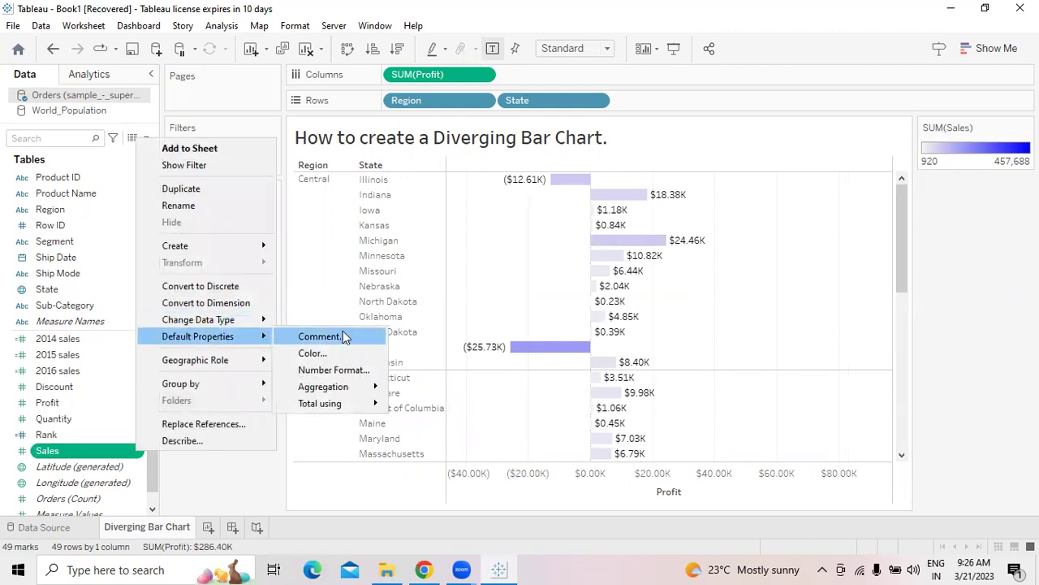
{"action": "left_click", "coordinate": [333, 369]}
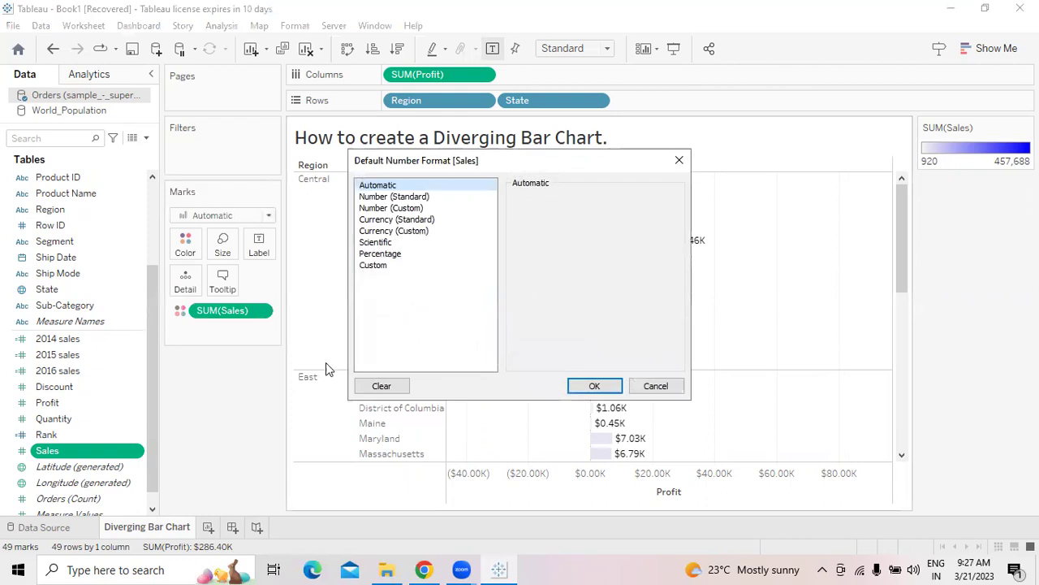
{"action": "left_click", "coordinate": [413, 231]}
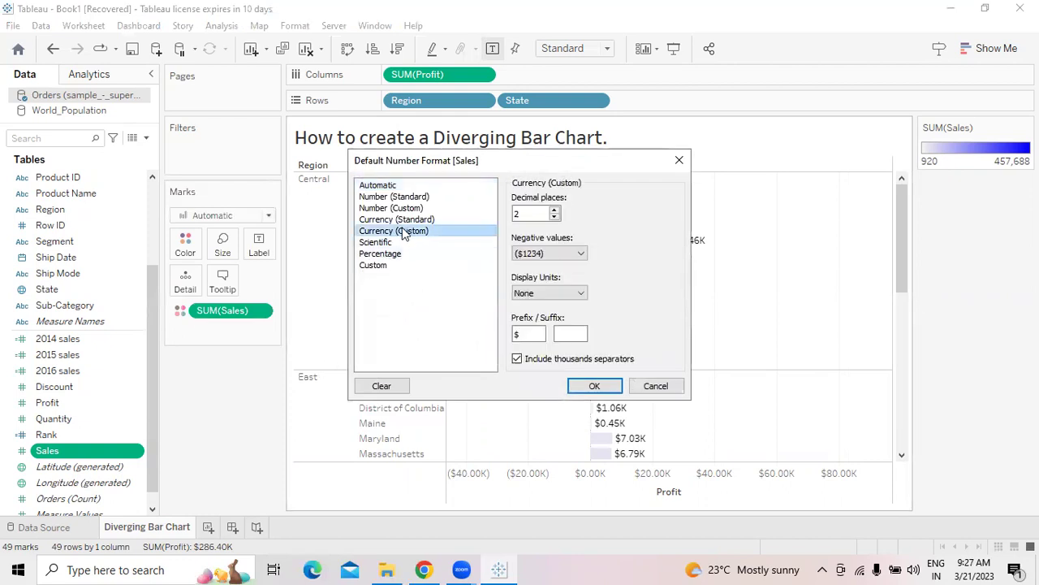
{"action": "left_click", "coordinate": [409, 221]}
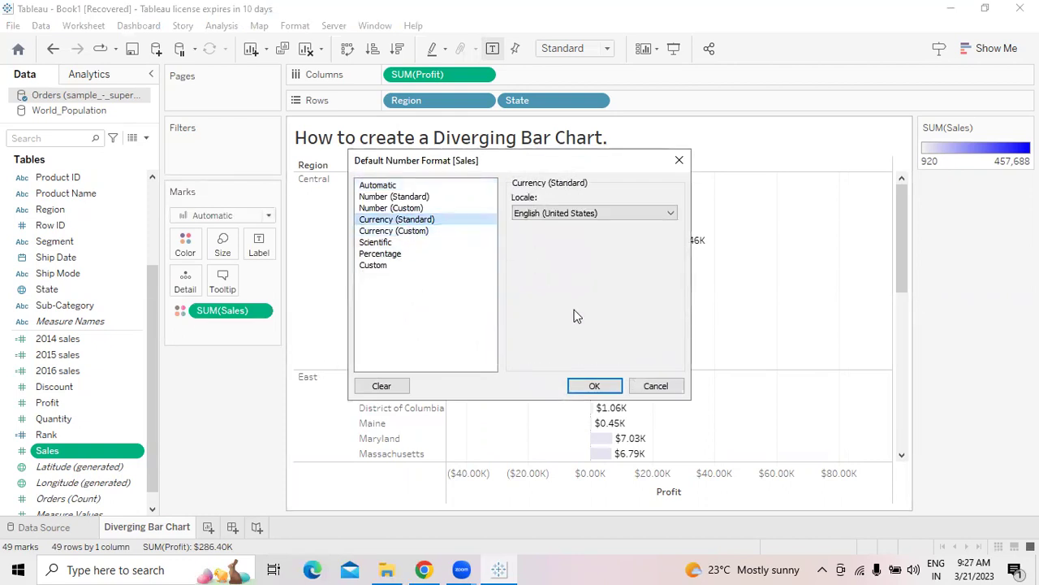
{"action": "left_click", "coordinate": [595, 385]}
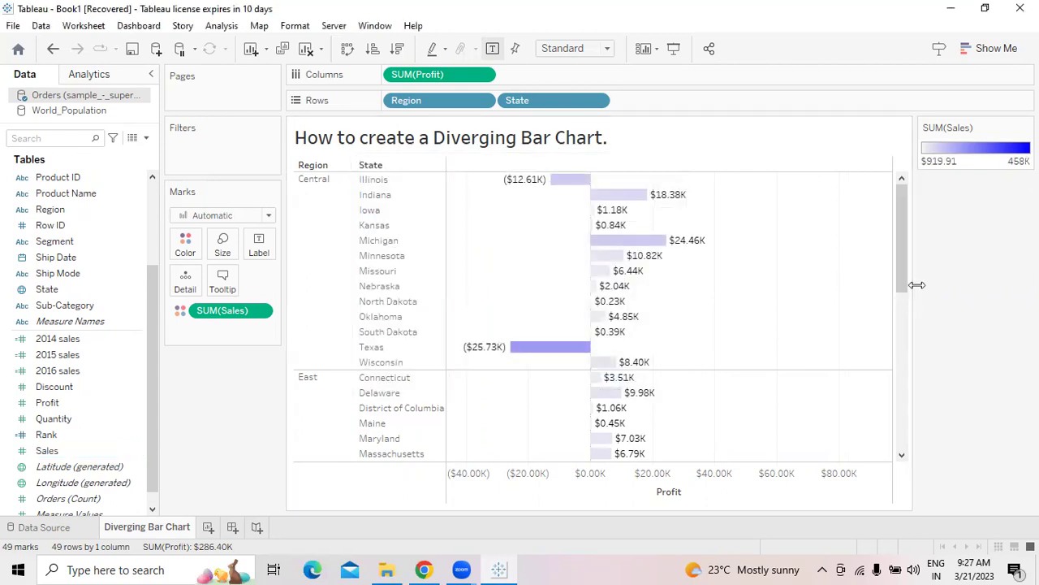
{"action": "mouse_move", "coordinate": [82, 403]}
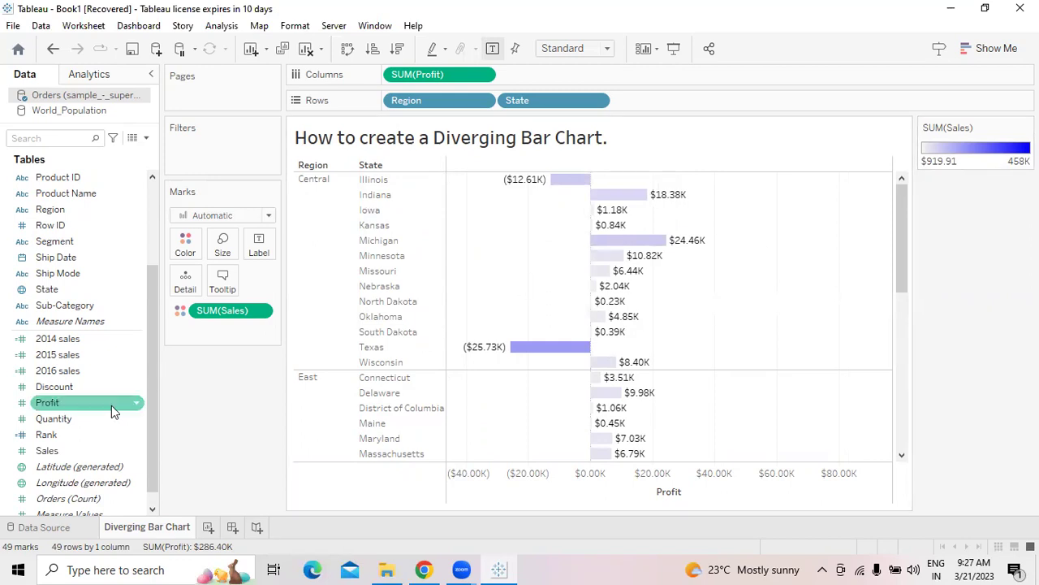
Change the Sales default format to Currency (Custom) with Automatic negative values.
{"action": "right_click", "coordinate": [135, 451]}
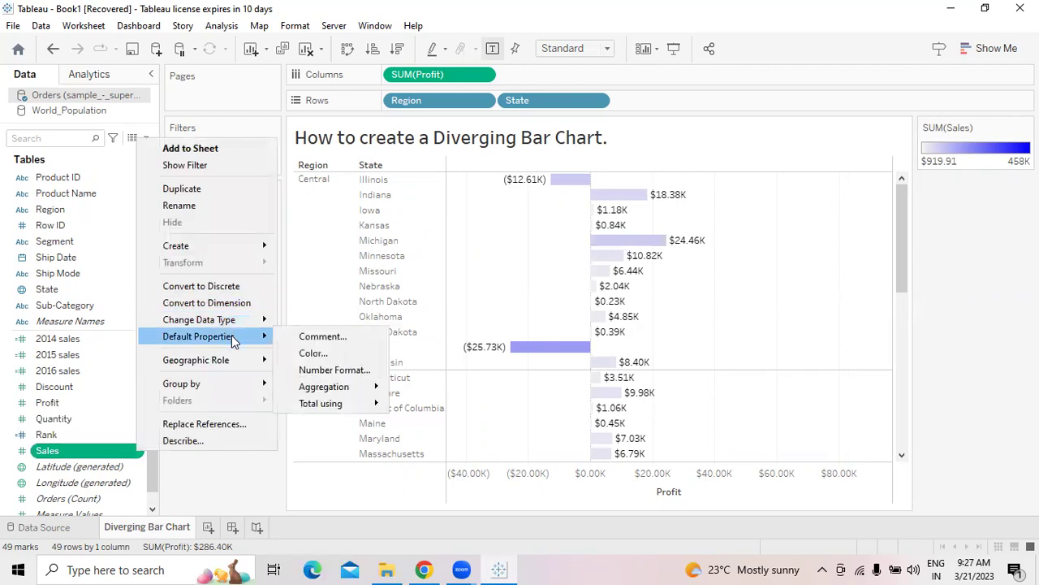
{"action": "mouse_move", "coordinate": [198, 336]}
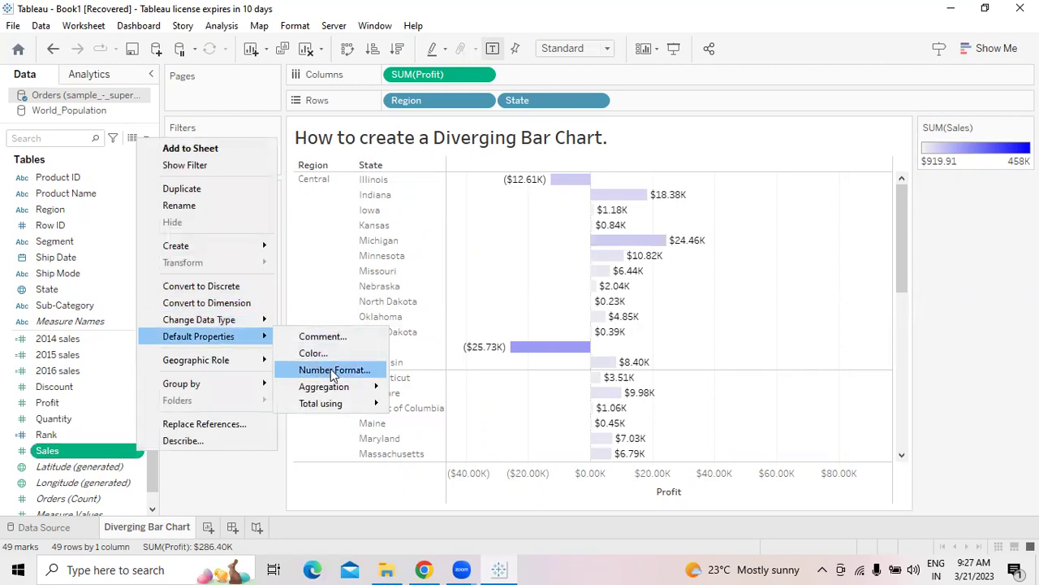
{"action": "left_click", "coordinate": [331, 369]}
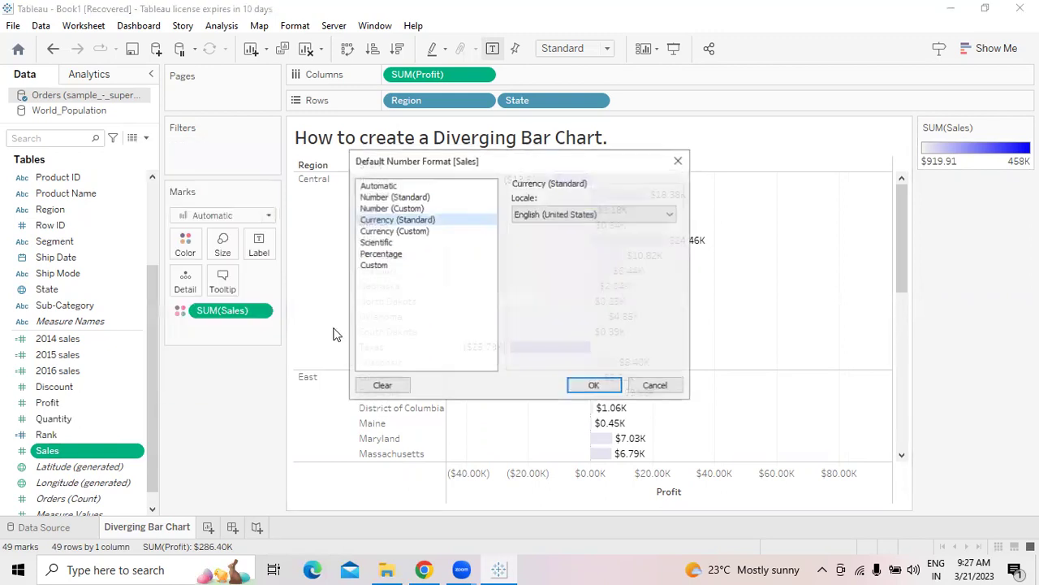
{"action": "left_click", "coordinate": [402, 231]}
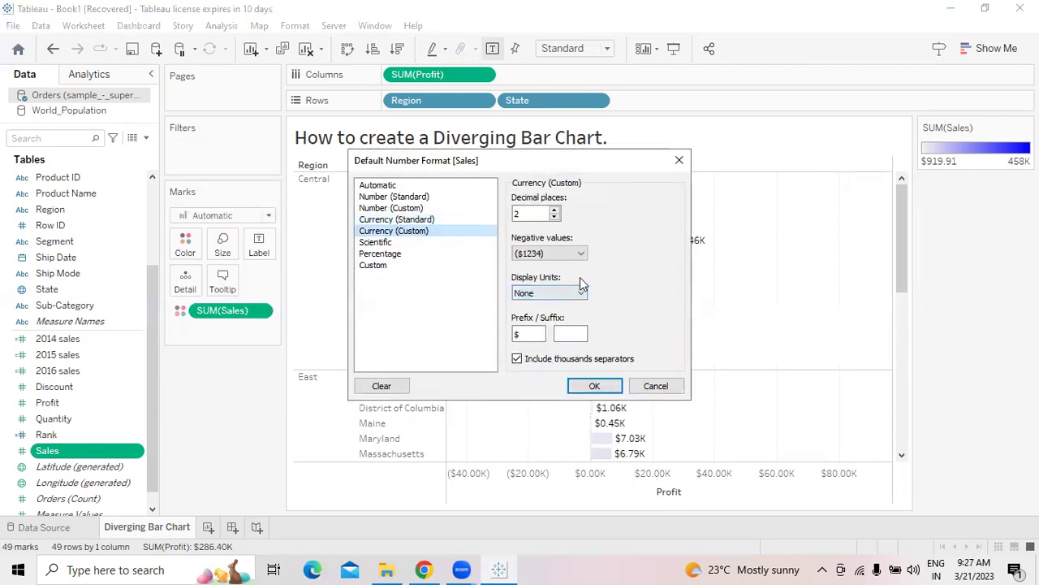
{"action": "left_click", "coordinate": [580, 254]}
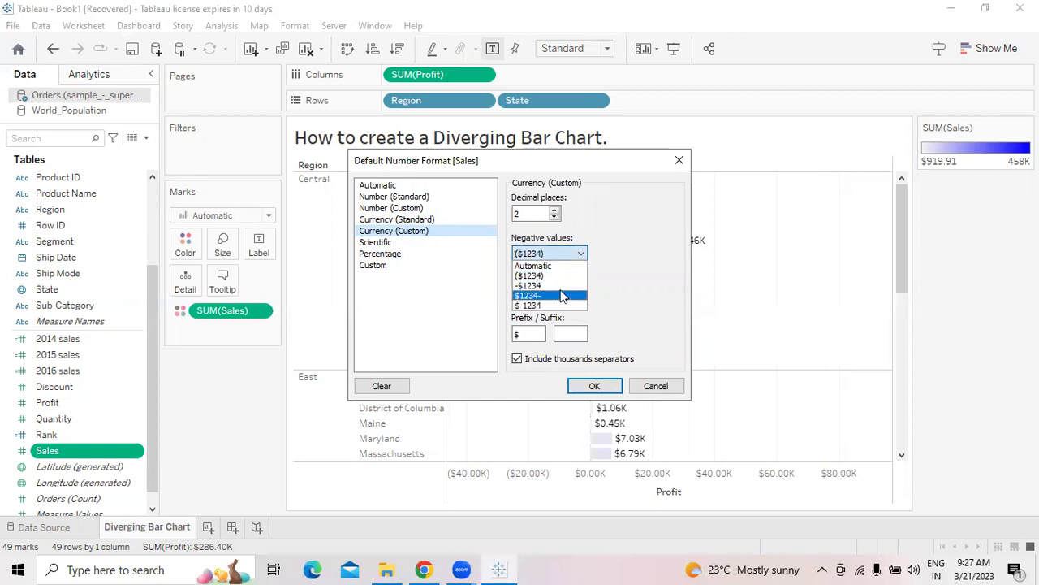
{"action": "left_click", "coordinate": [557, 296]}
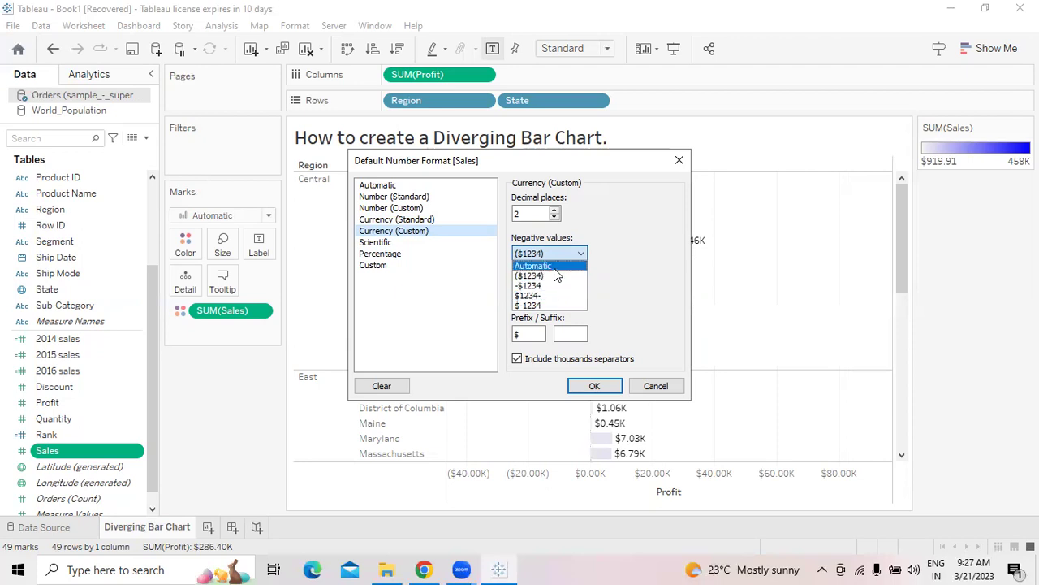
{"action": "left_click", "coordinate": [553, 267]}
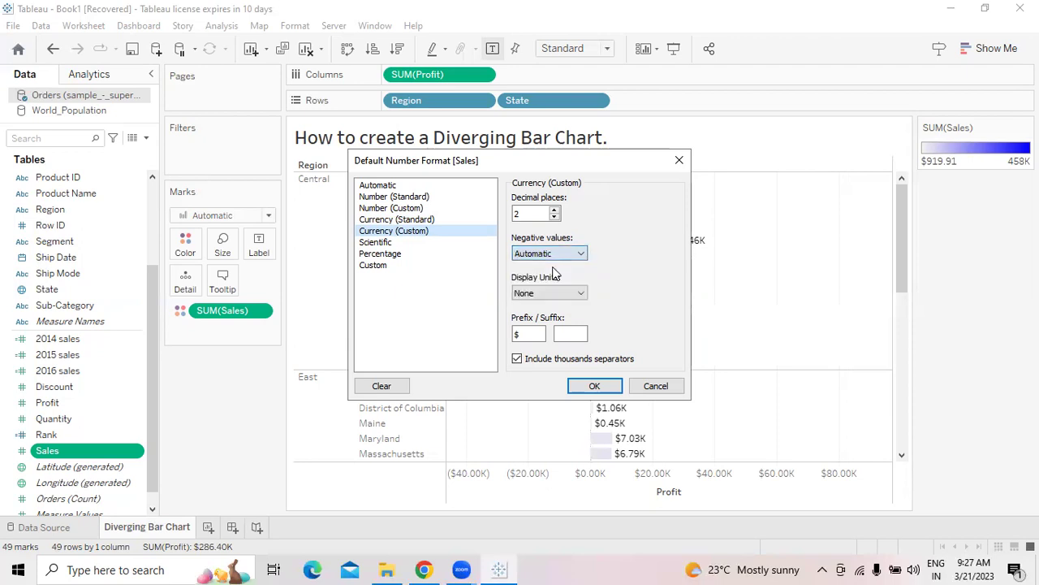
{"action": "left_click", "coordinate": [594, 384]}
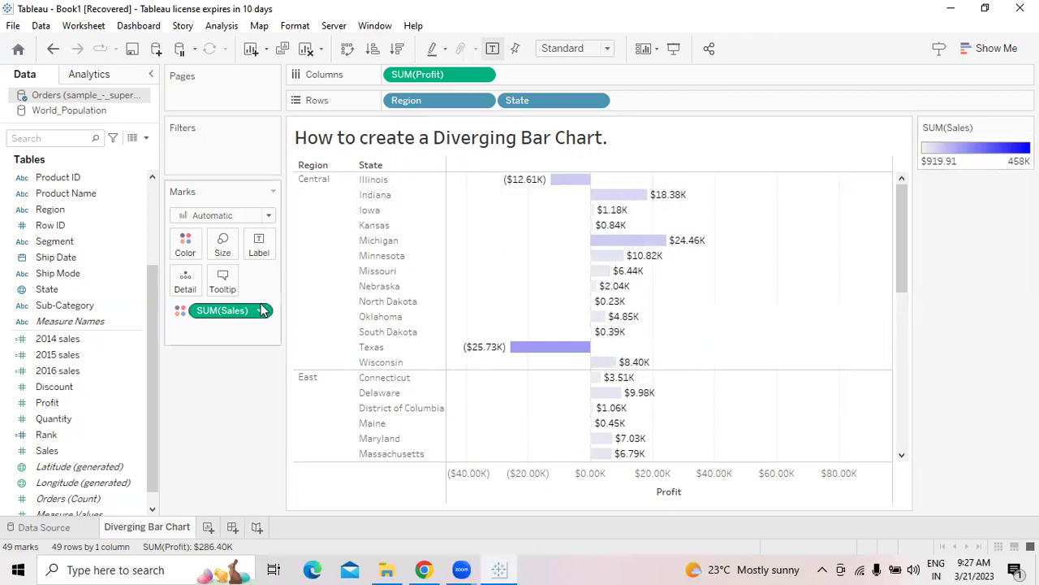
{"action": "left_click", "coordinate": [74, 417]}
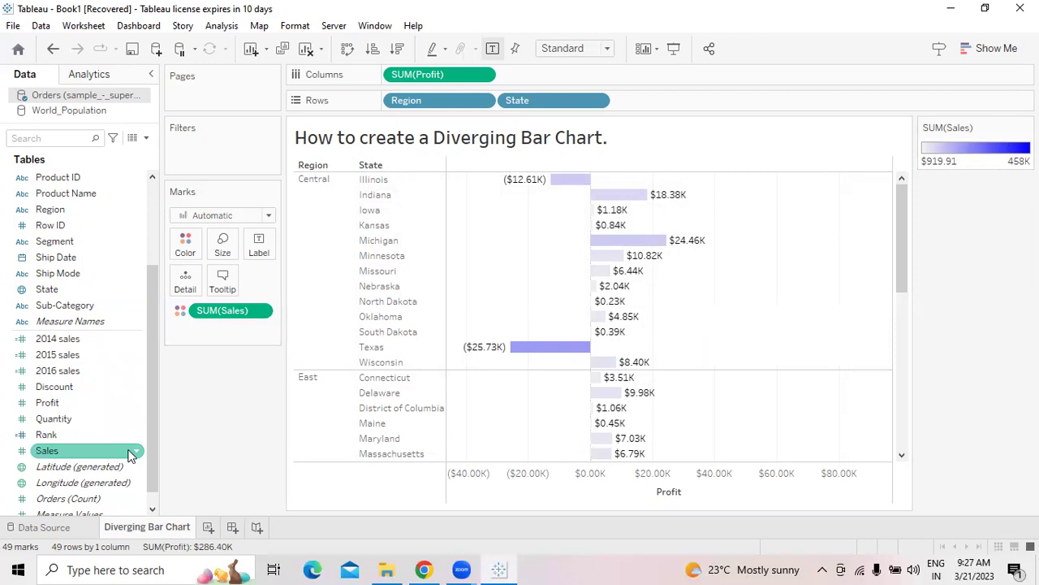
Format Sales in Thousands (K) display units with negatives shown as ($1234).
{"action": "right_click", "coordinate": [136, 451]}
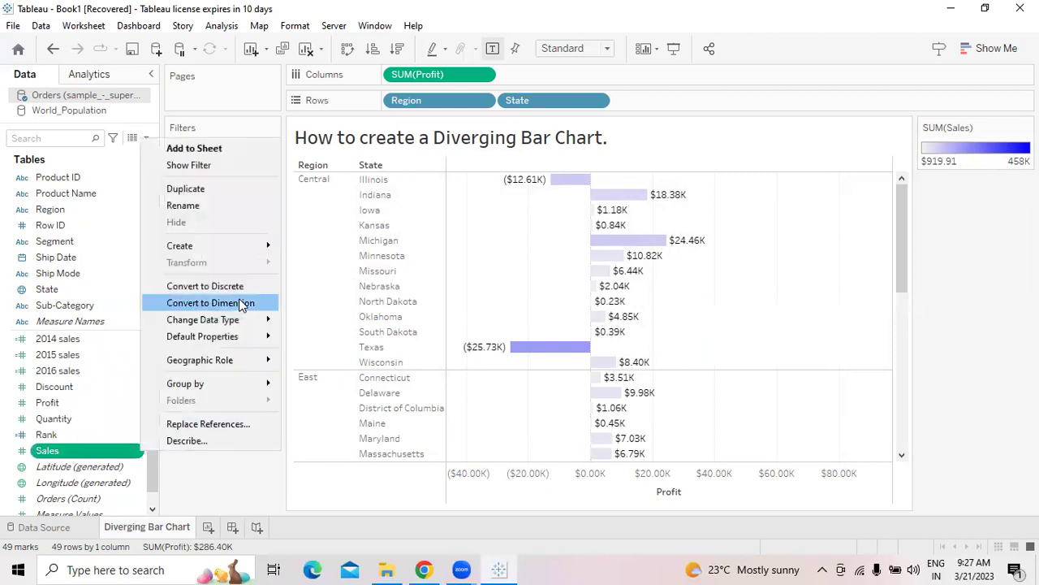
{"action": "mouse_move", "coordinate": [202, 336]}
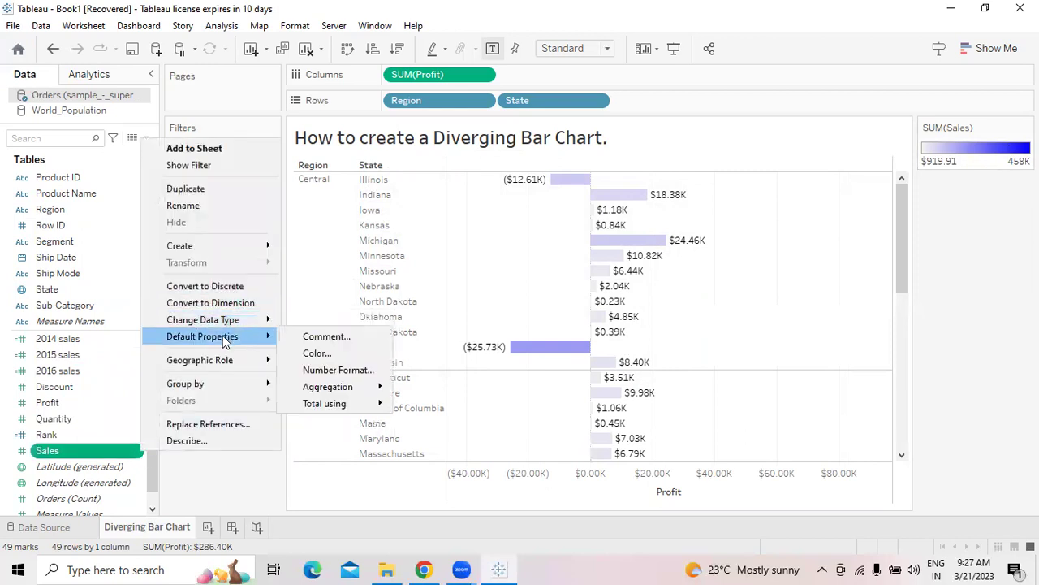
{"action": "left_click", "coordinate": [336, 372]}
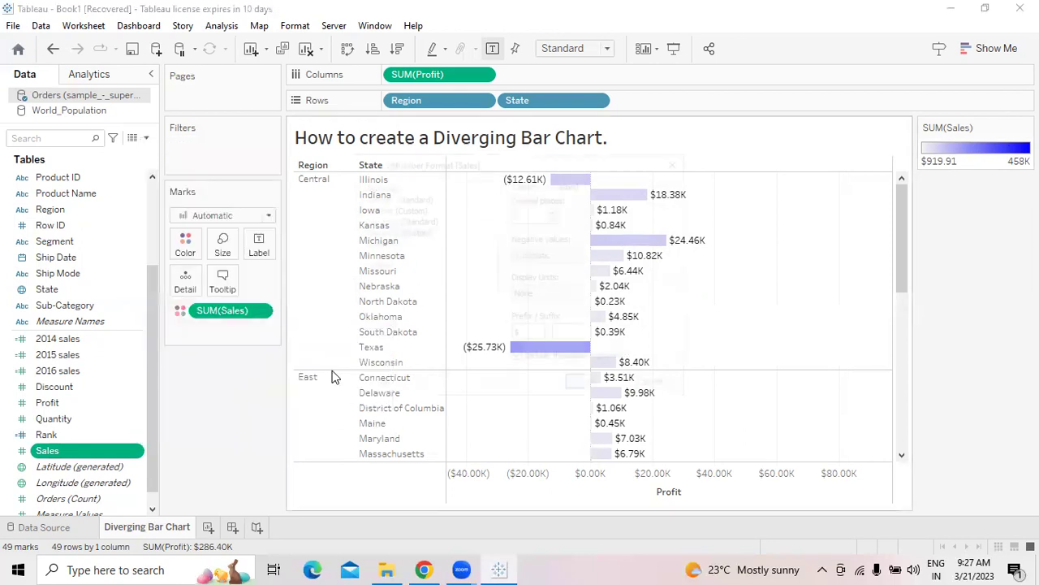
{"action": "left_click", "coordinate": [591, 294]}
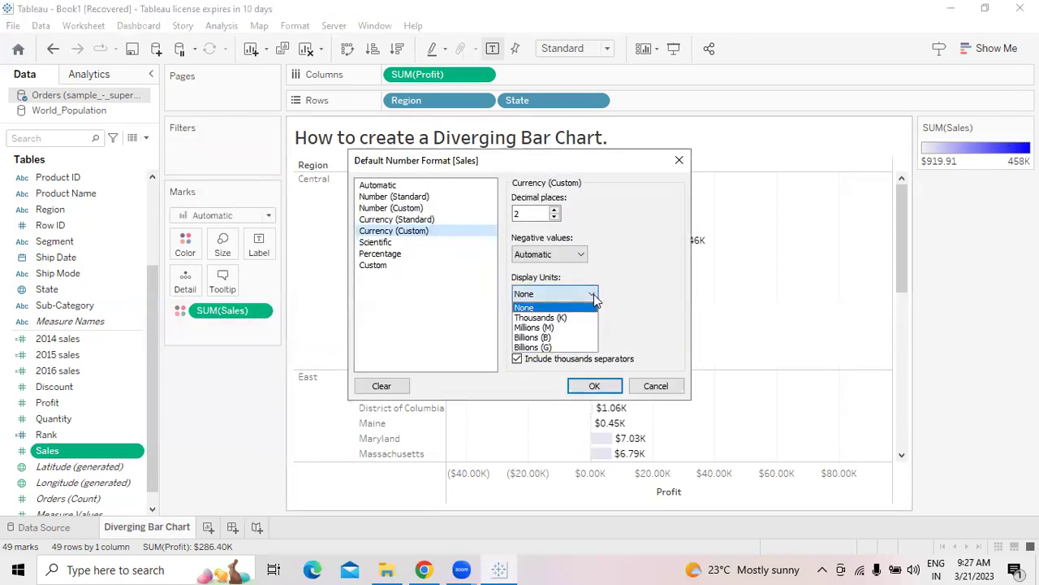
{"action": "left_click", "coordinate": [571, 317]}
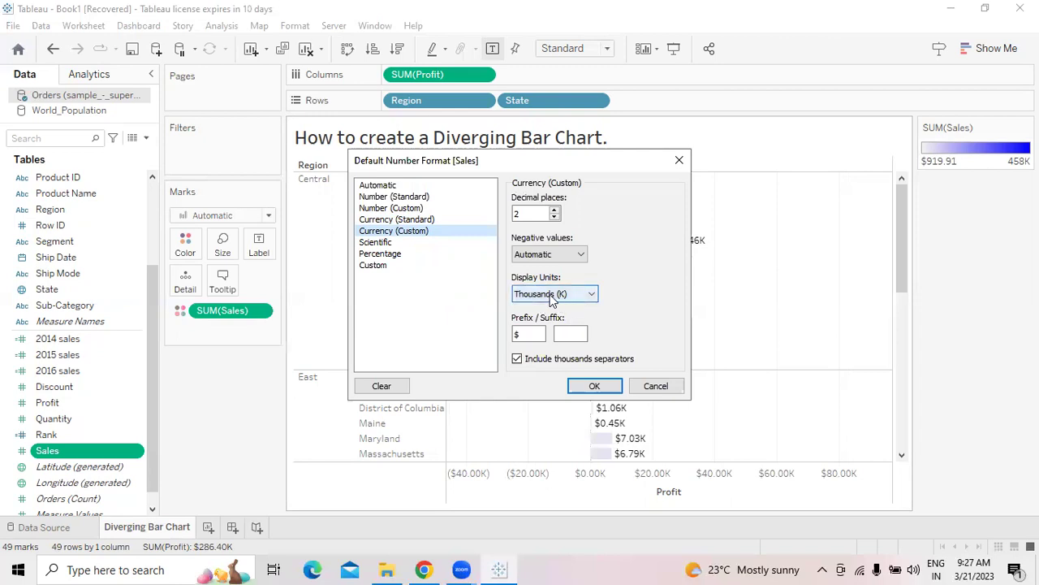
{"action": "left_click", "coordinate": [581, 256]}
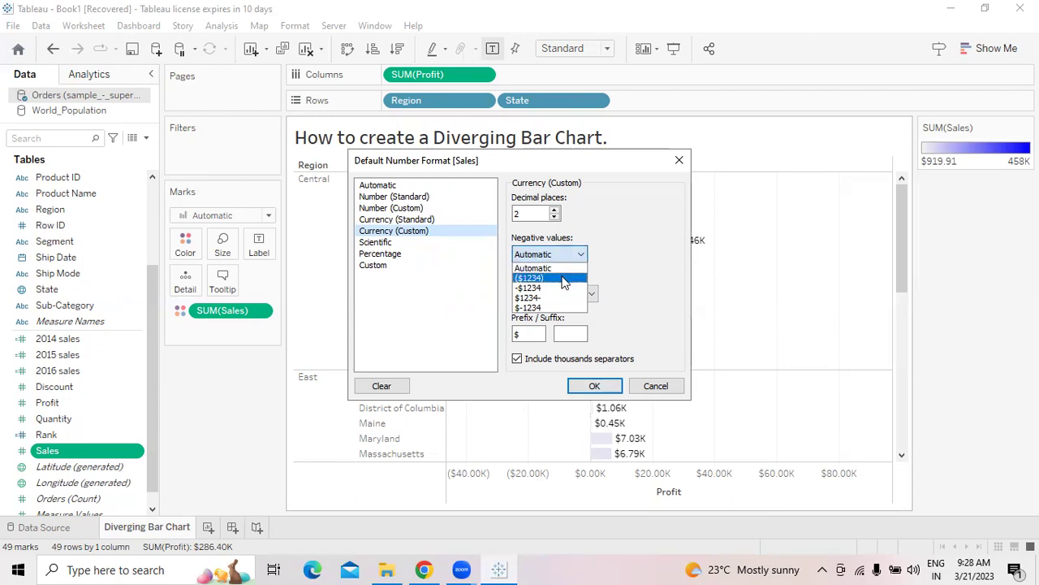
{"action": "left_click", "coordinate": [565, 279]}
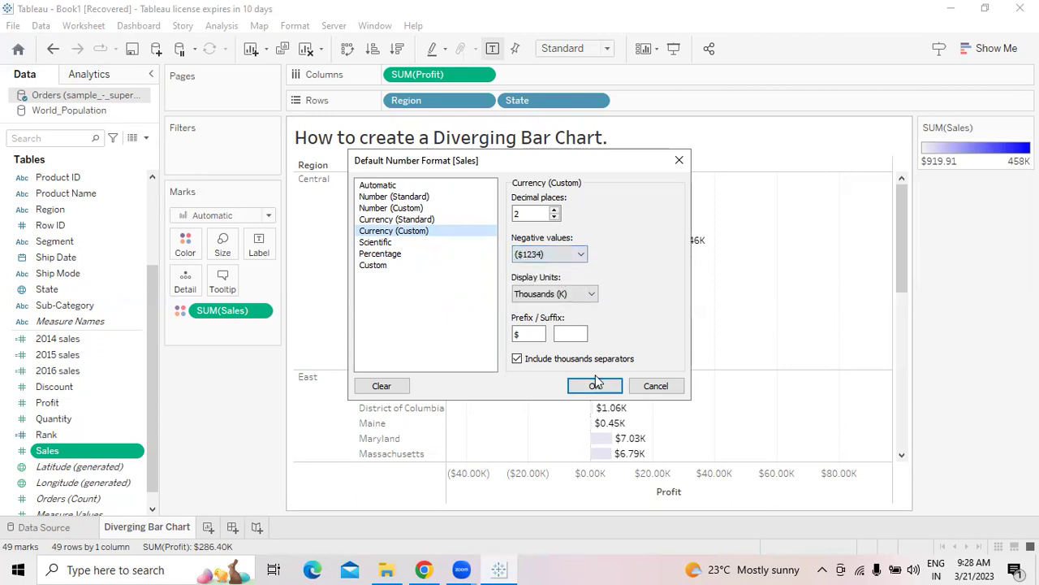
{"action": "left_click", "coordinate": [594, 386]}
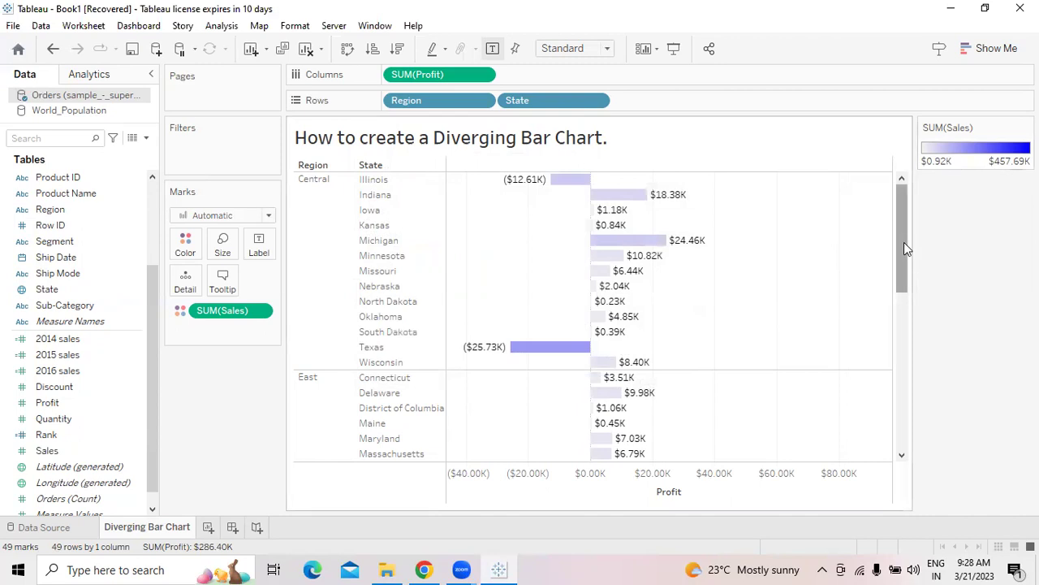
{"action": "mouse_move", "coordinate": [904, 244]}
{"action": "left_mouse_down"}
{"action": "mouse_move", "coordinate": [911, 442]}
{"action": "mouse_move", "coordinate": [891, 235]}
{"action": "left_mouse_up"}
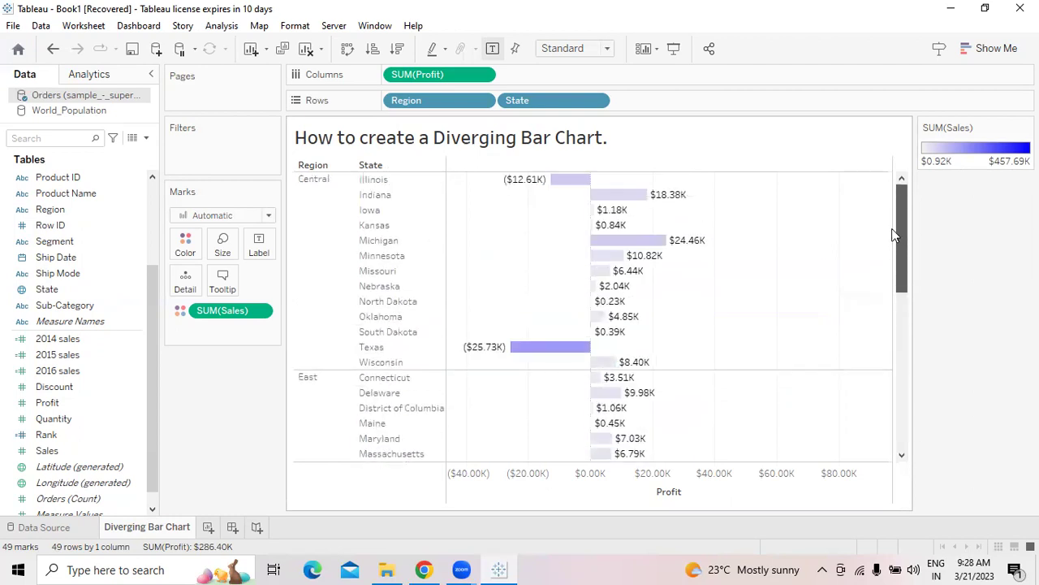